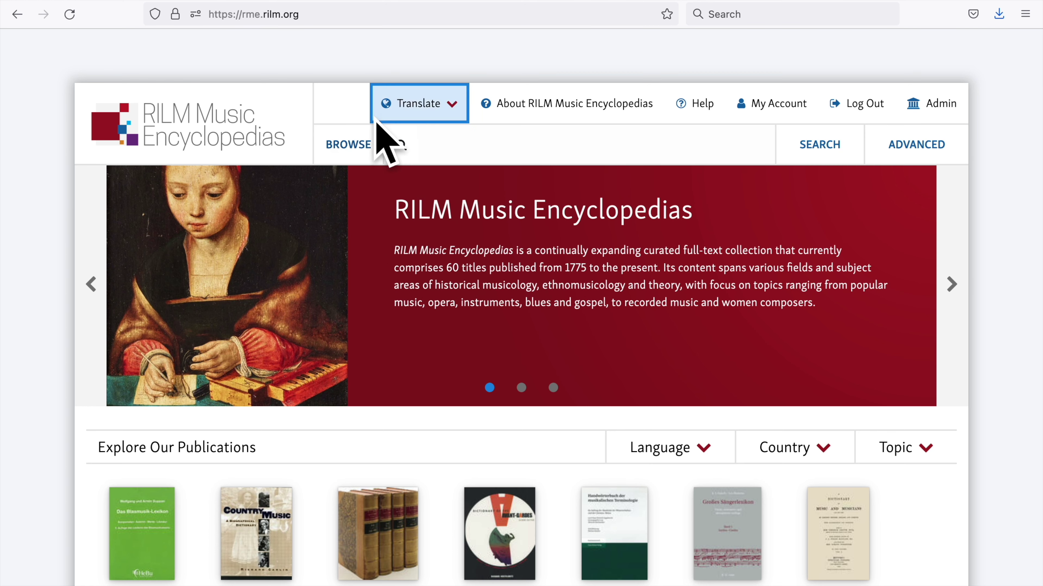
Search all articles for "harpsichord" and look through the list of results
left_click(440, 103)
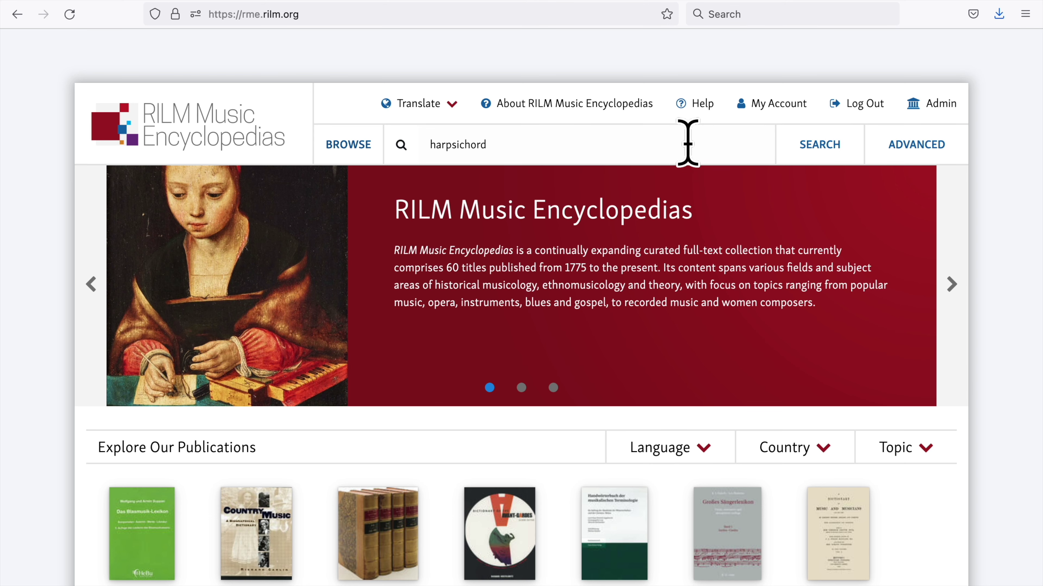
left_click(821, 145)
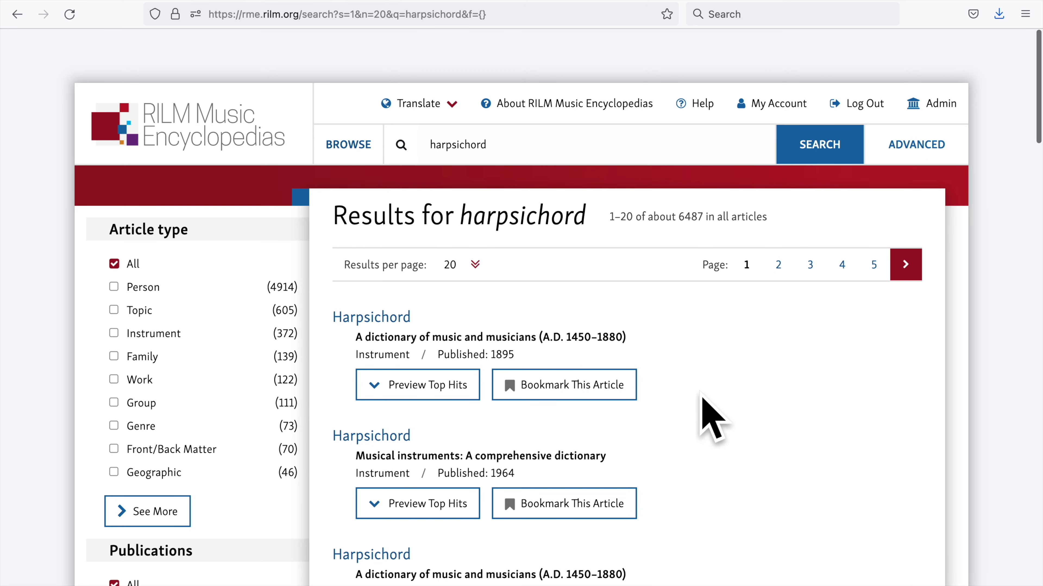
scroll(696, 441, "down", 7)
scroll(697, 443, "down", 9)
scroll(696, 443, "down", 4)
scroll(697, 443, "up", 12)
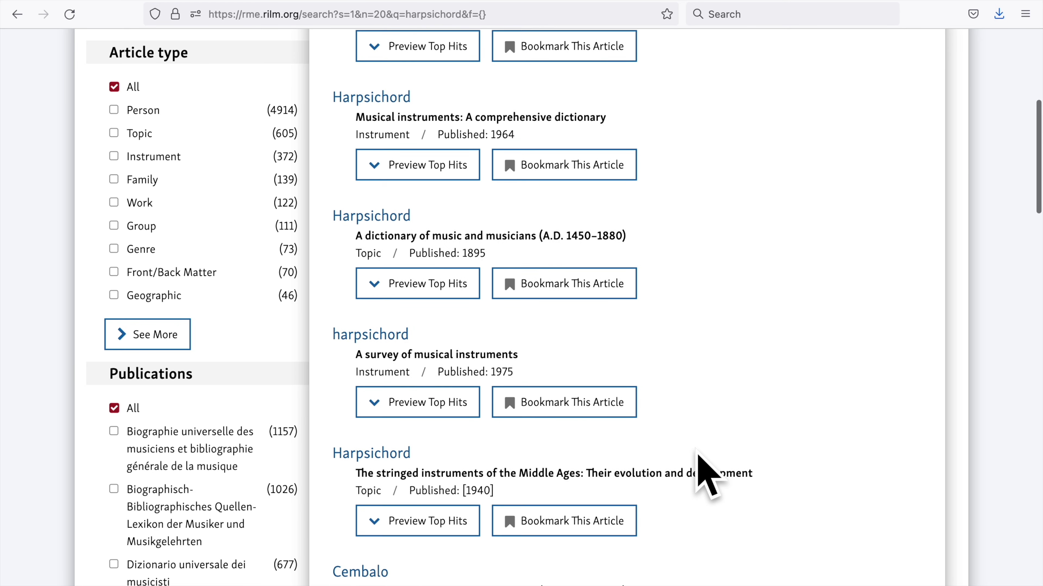
scroll(706, 475, "up", 4)
scroll(707, 474, "up", 3)
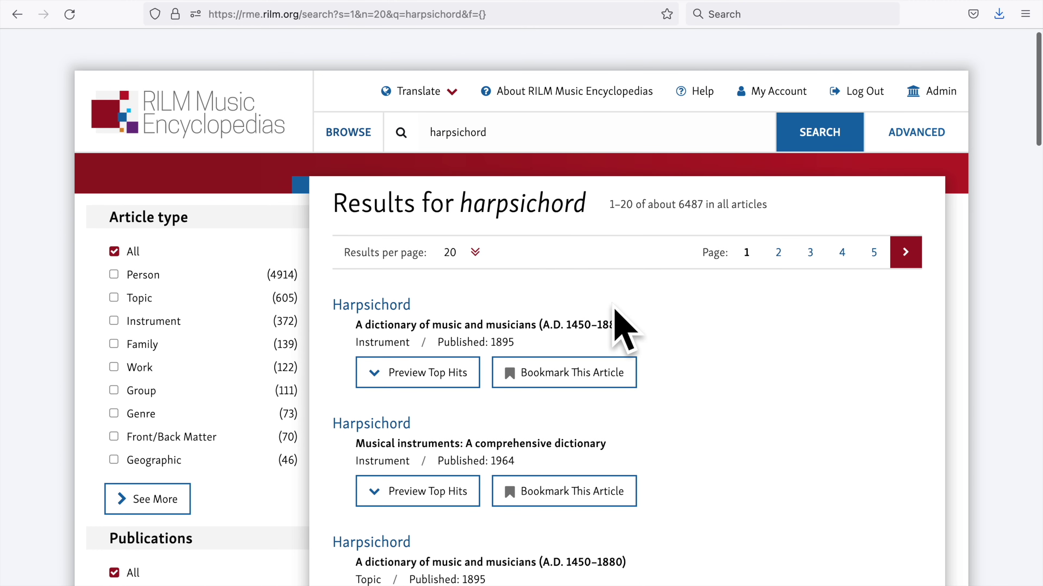
Start Google Translate for the site and choose English as the translation language
left_click(449, 99)
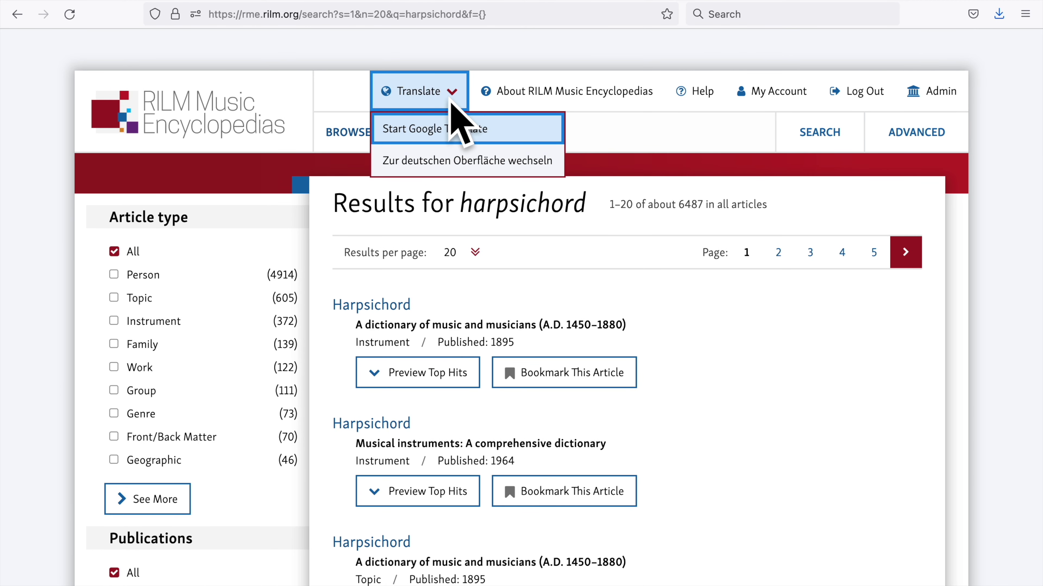
left_click(412, 132)
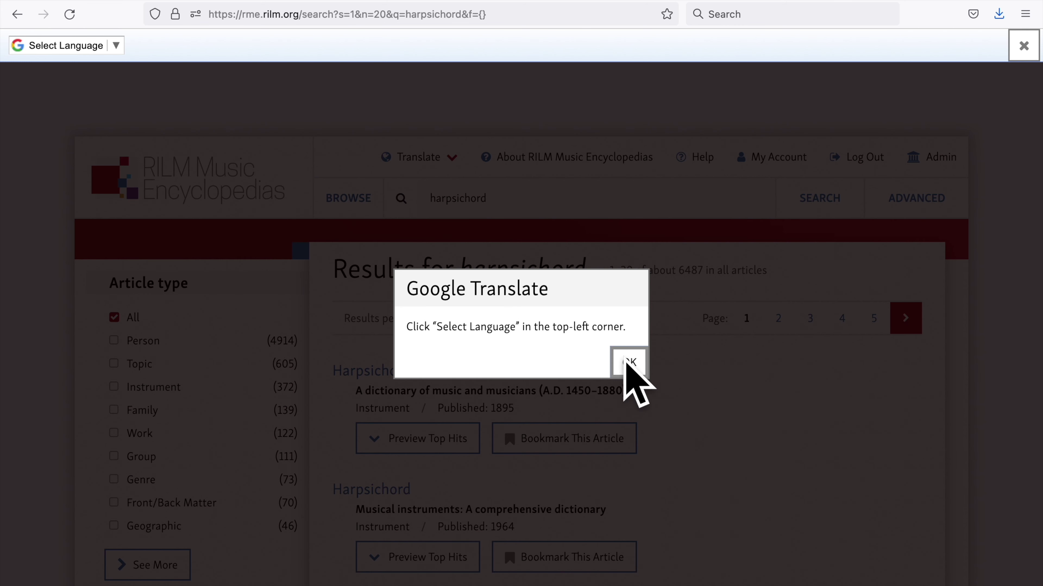
left_click(624, 364)
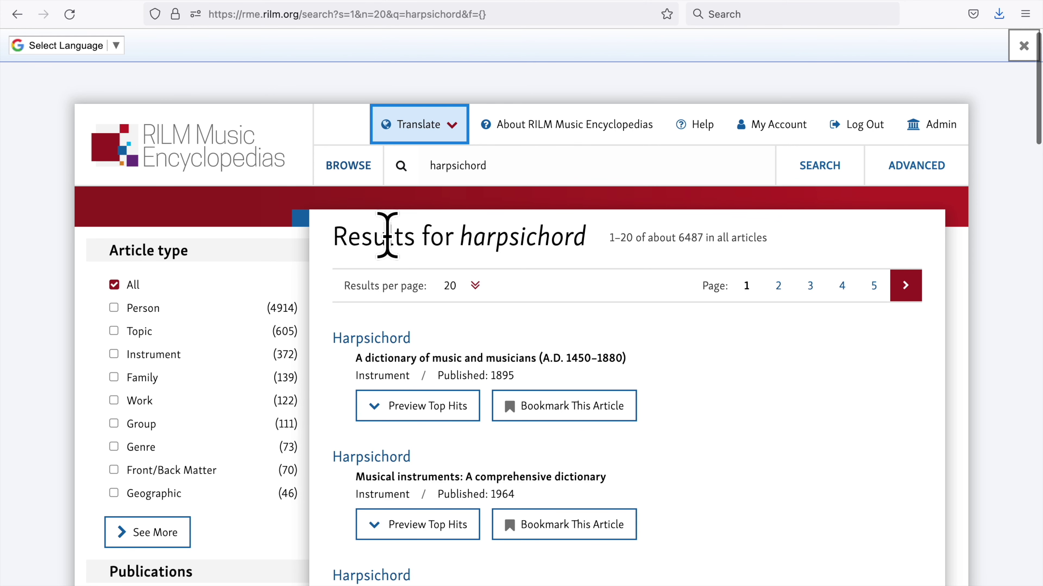
left_click(117, 47)
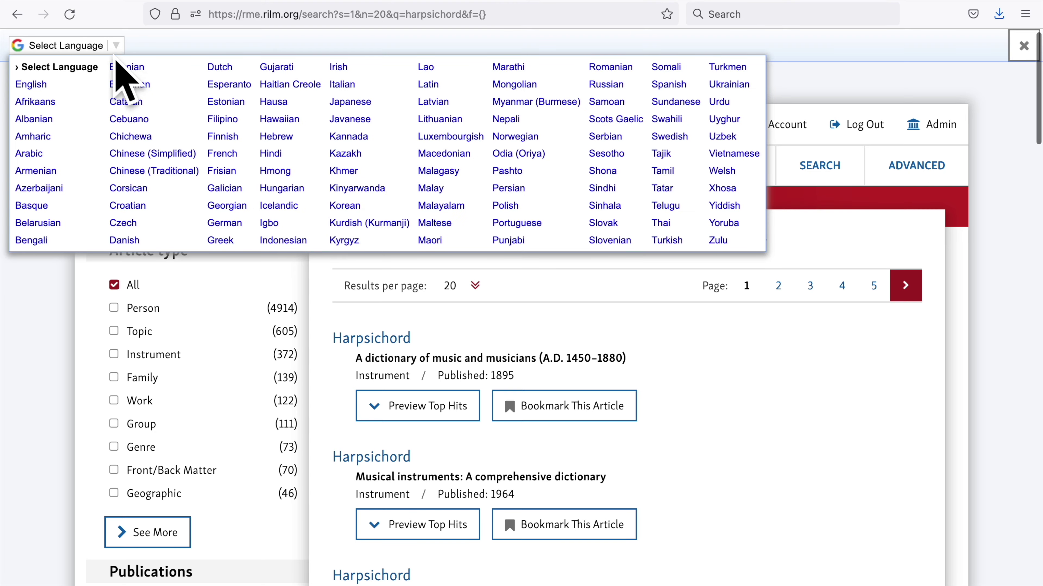
left_click(57, 85)
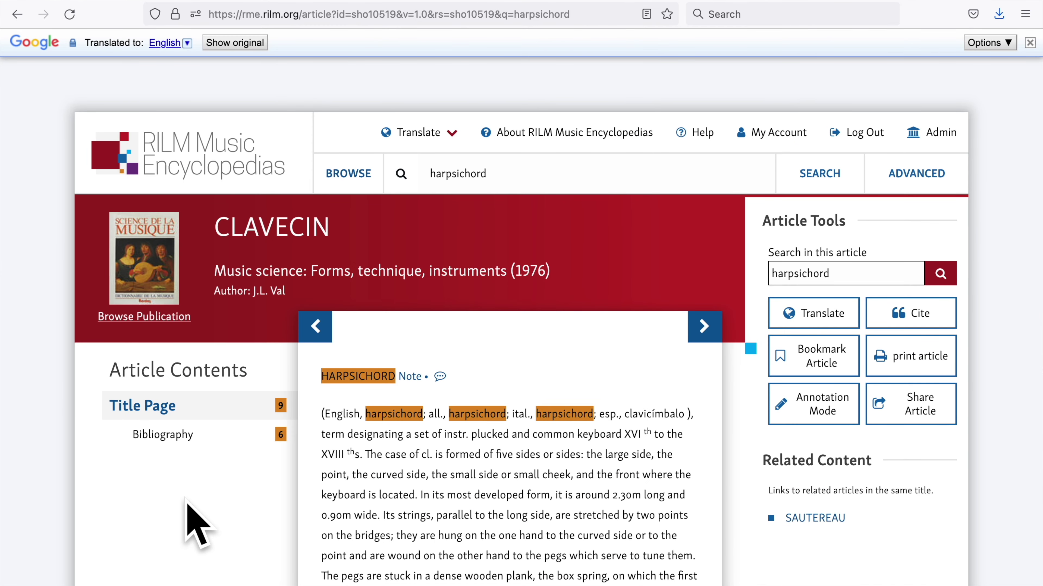
Compare the translated CLAVECIN article with its original text, then translate it into English again
scroll(188, 505, "down", 3)
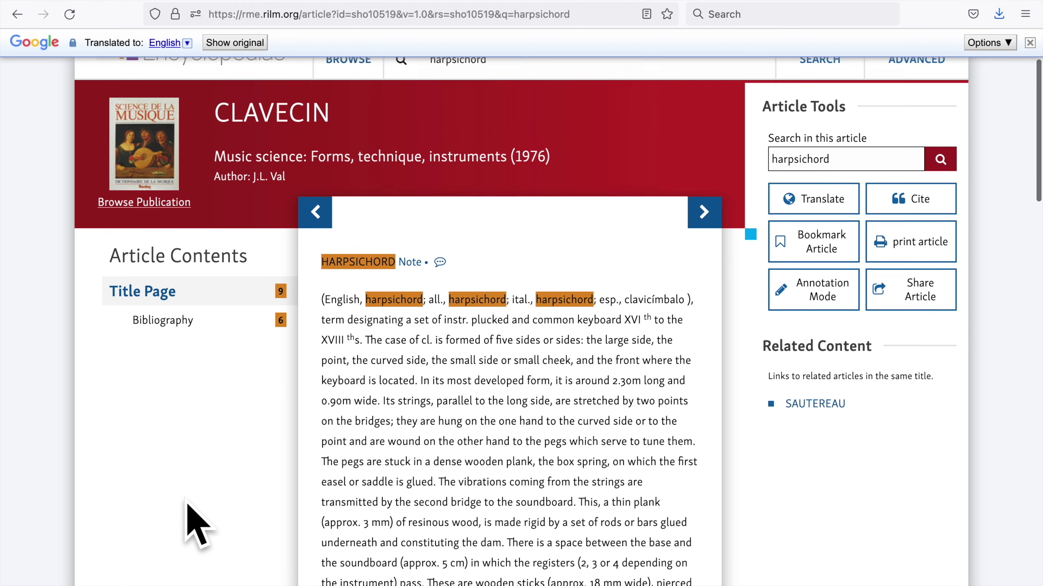
scroll(187, 503, "up", 3)
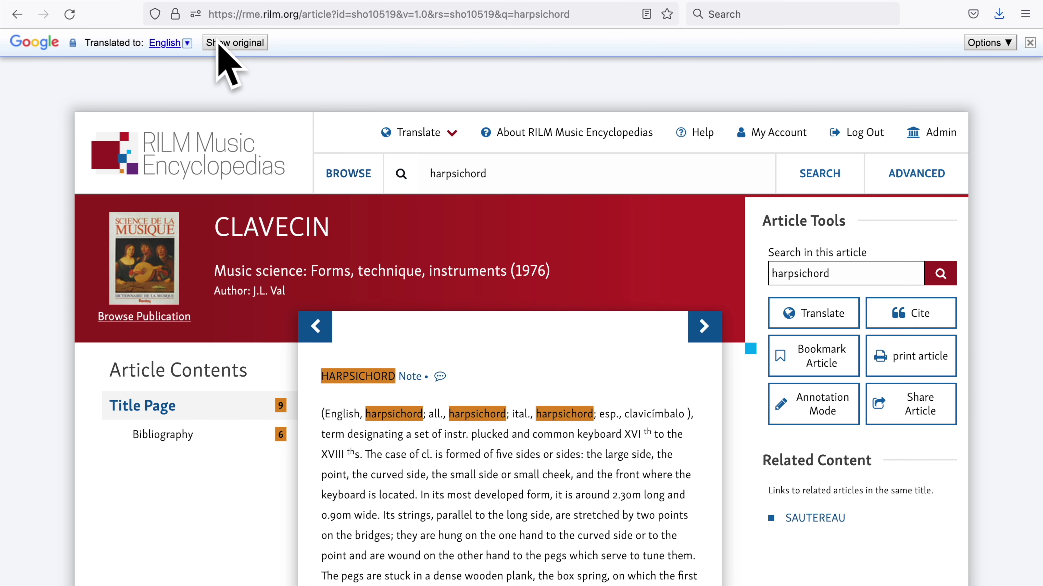
left_click(227, 43)
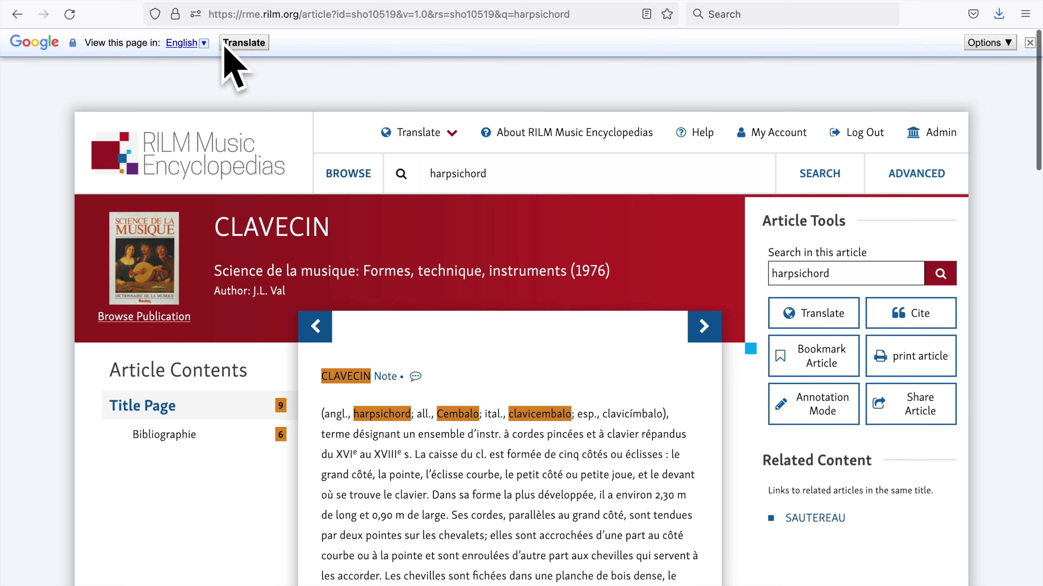
left_click(250, 44)
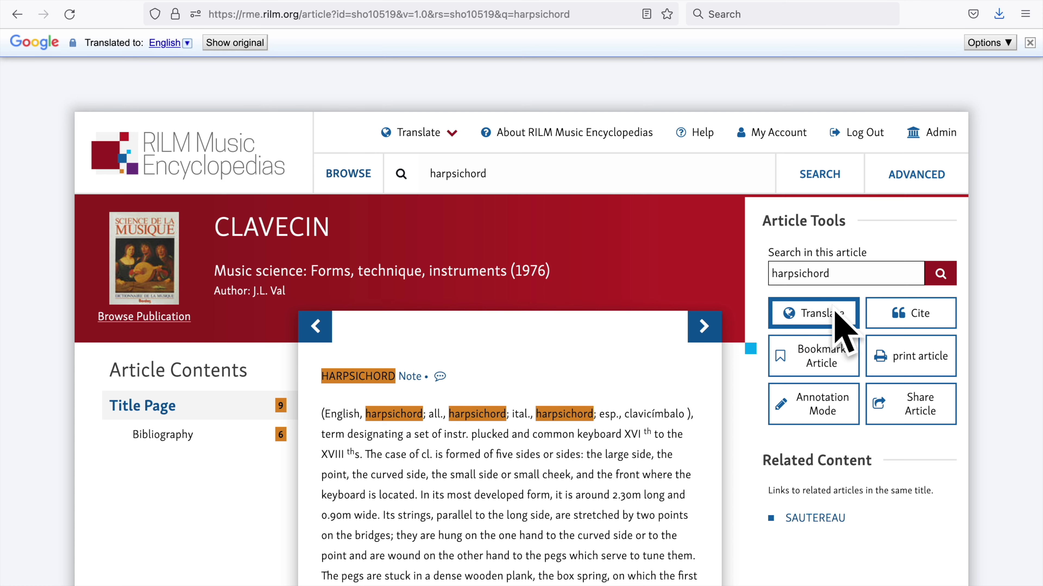
Generate a citation for the CLAVECIN article in the Sorbonne style and close the citation dialog
mouse_move(804, 316)
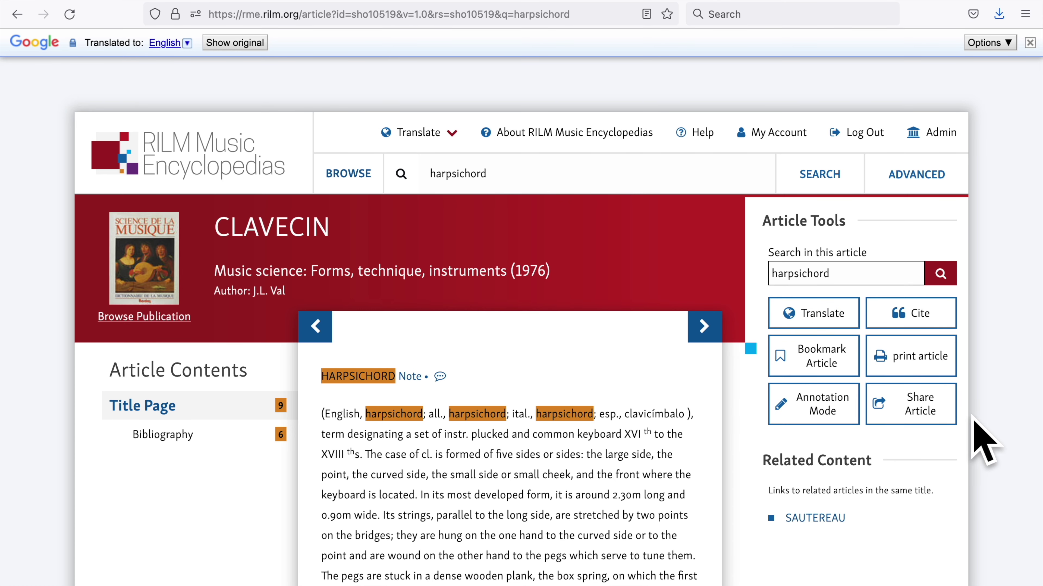
scroll(972, 417, "down", 5)
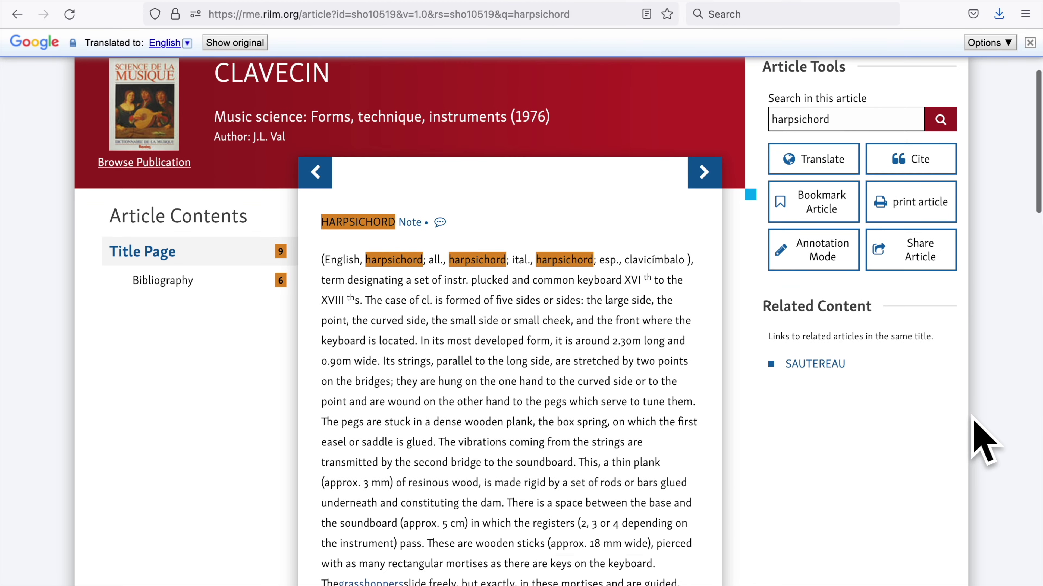
scroll(973, 417, "up", 5)
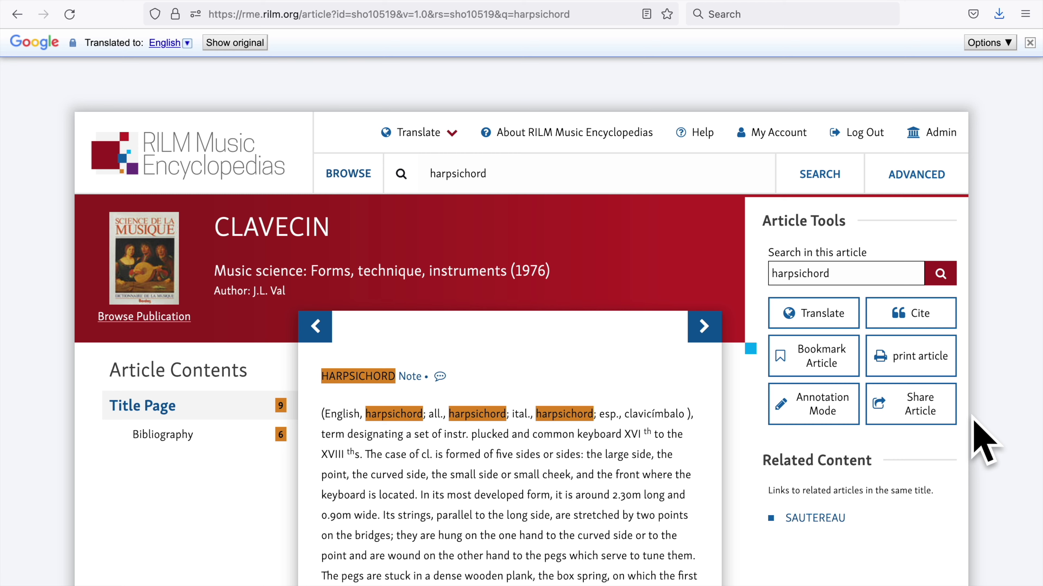
left_click(912, 313)
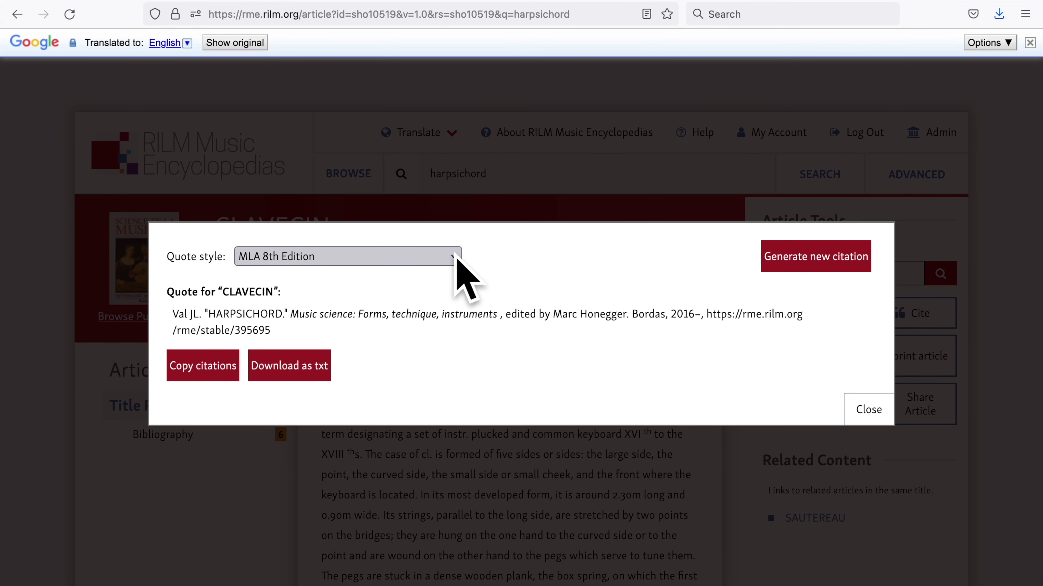
left_click(454, 255)
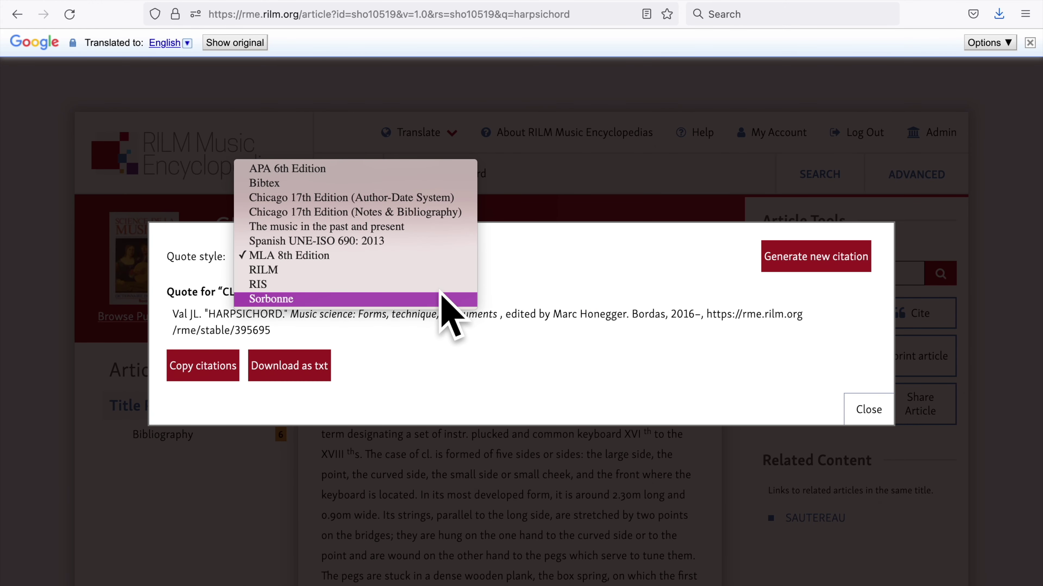
left_click(441, 295)
left_click(805, 262)
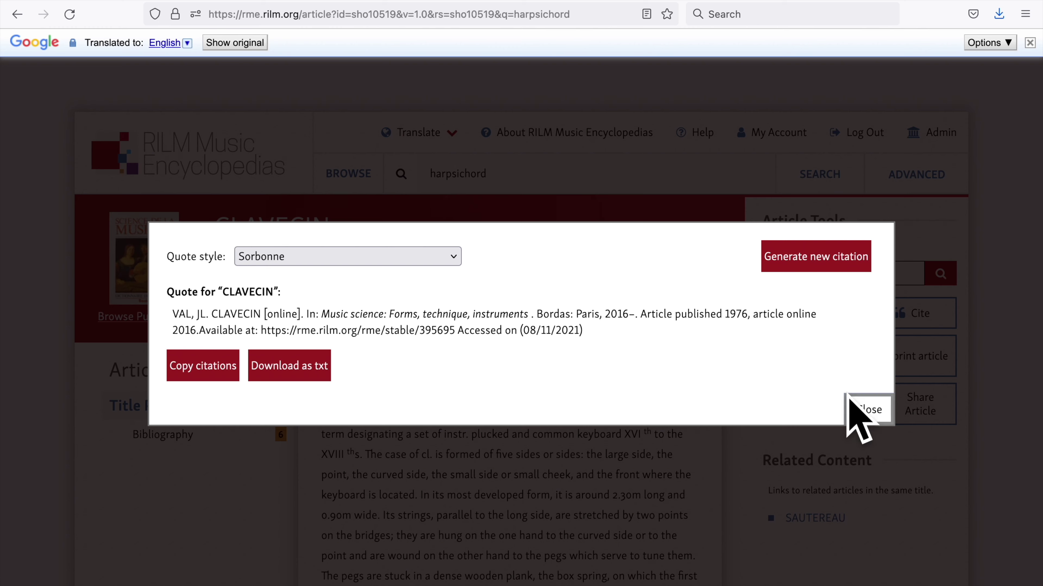
left_click(867, 410)
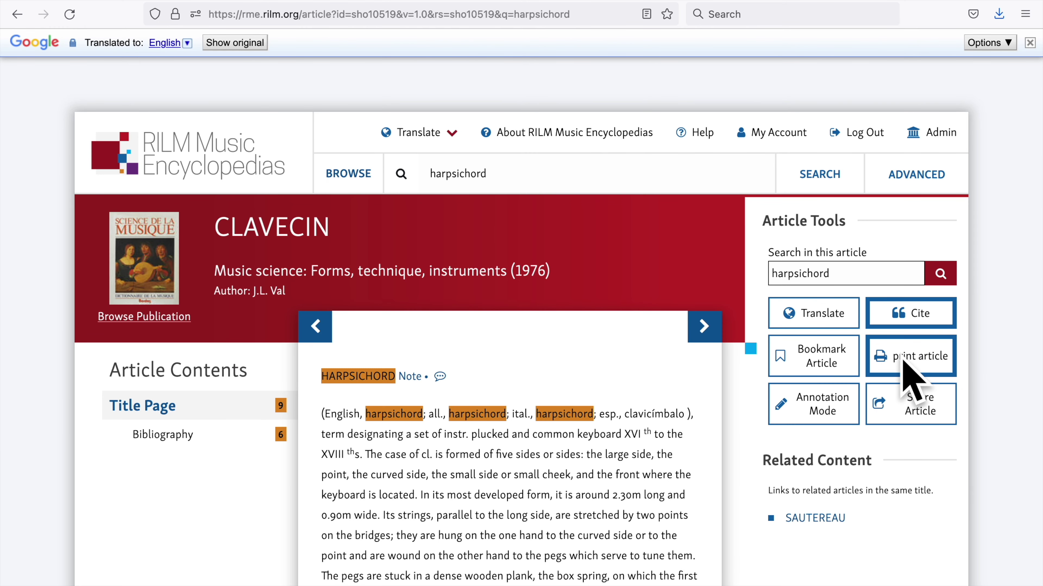
Print the whole CLAVECIN article, from Start of Article to End of Article
left_click(888, 366)
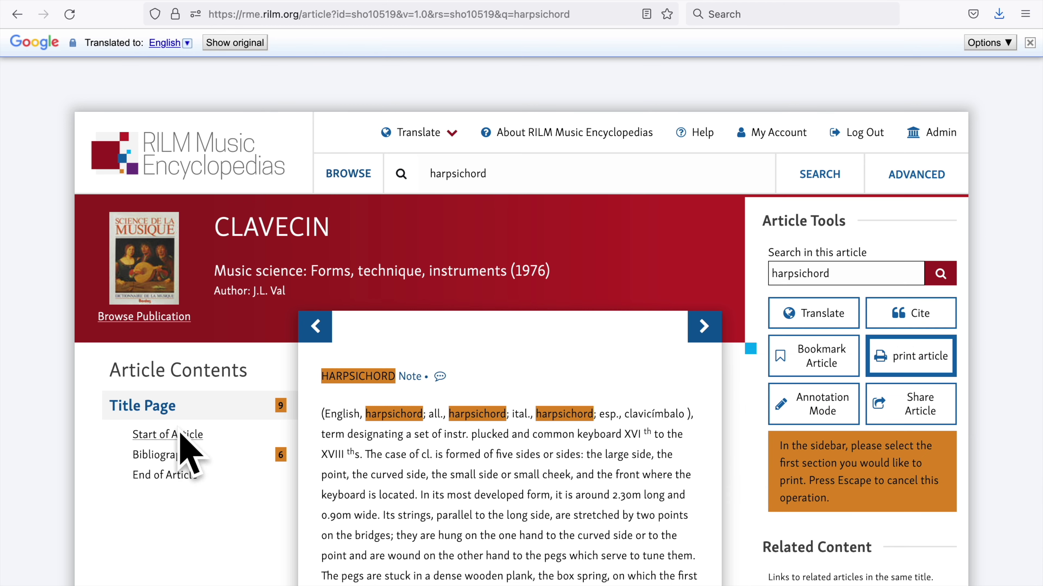
left_click(180, 436)
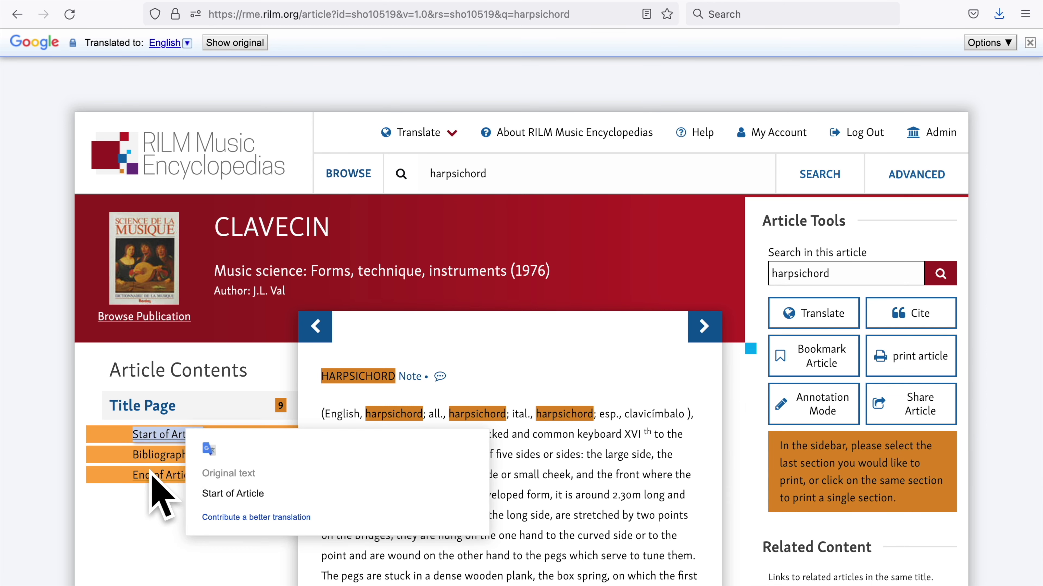
left_click(158, 476)
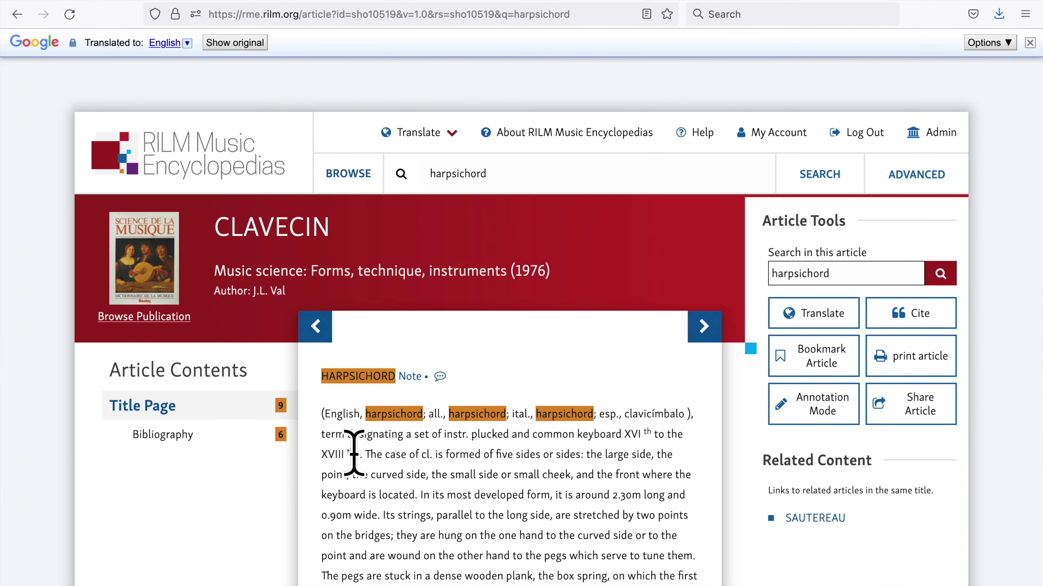
Highlight the article passage from "The case of cl. is formed of five sides" through "easel or saddle"
left_click_drag(366, 453, 395, 575)
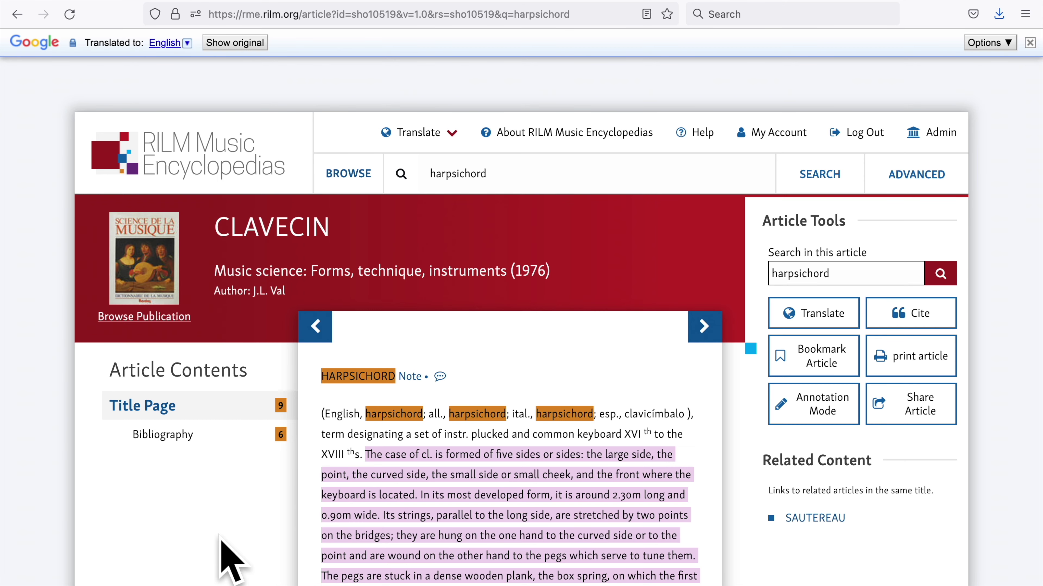
scroll(227, 561, "down", 1)
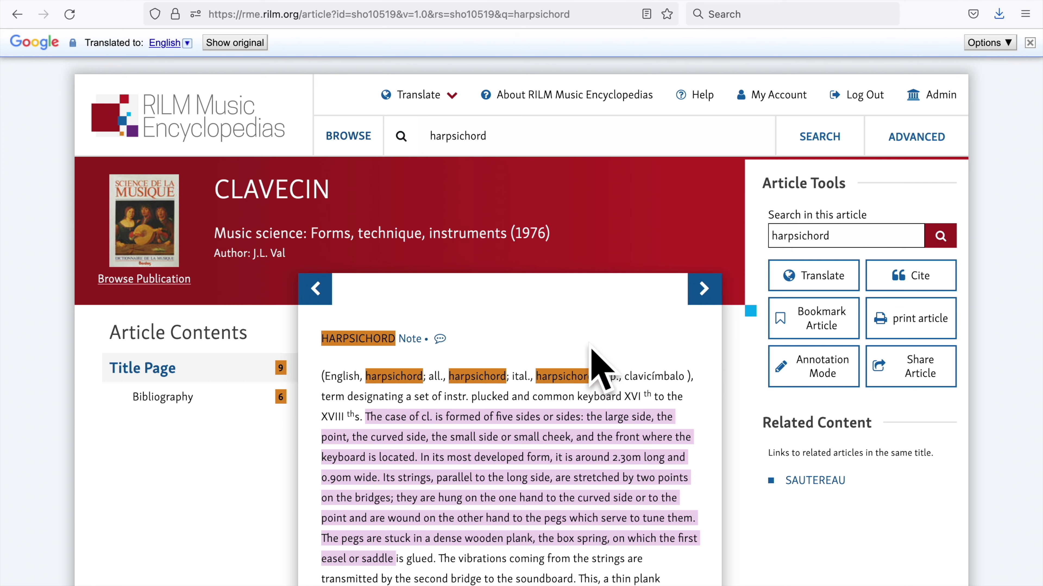
Open the Website Help page and look over its localization and search guidance
left_click(691, 96)
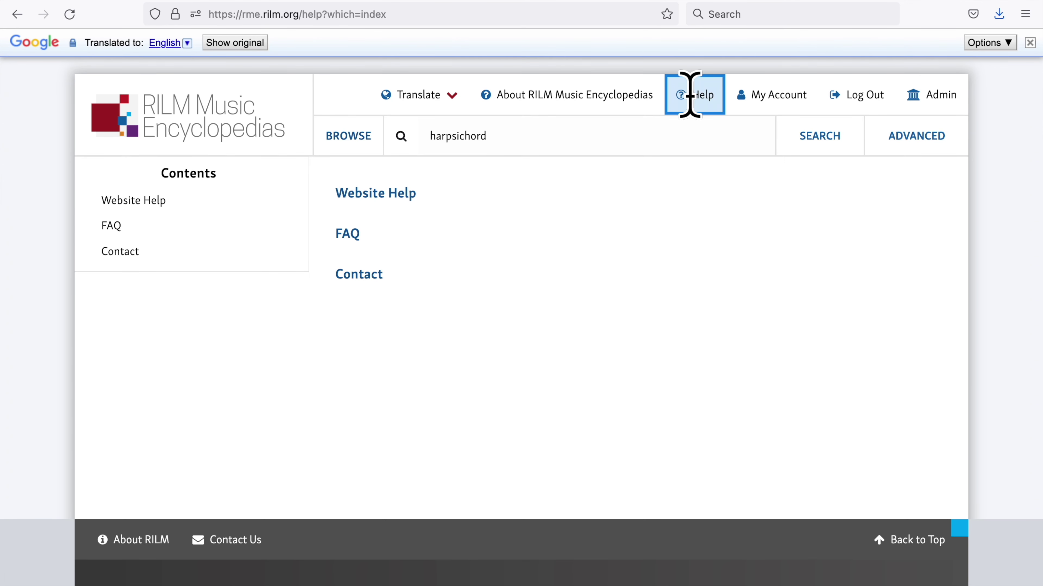
left_click(395, 193)
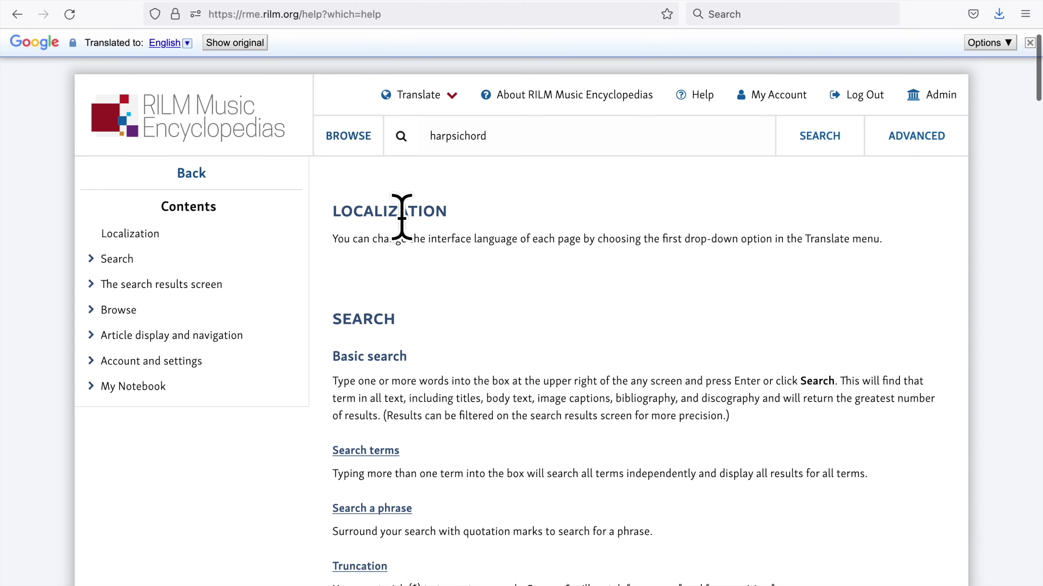
scroll(452, 370, "down", 3)
scroll(451, 370, "up", 3)
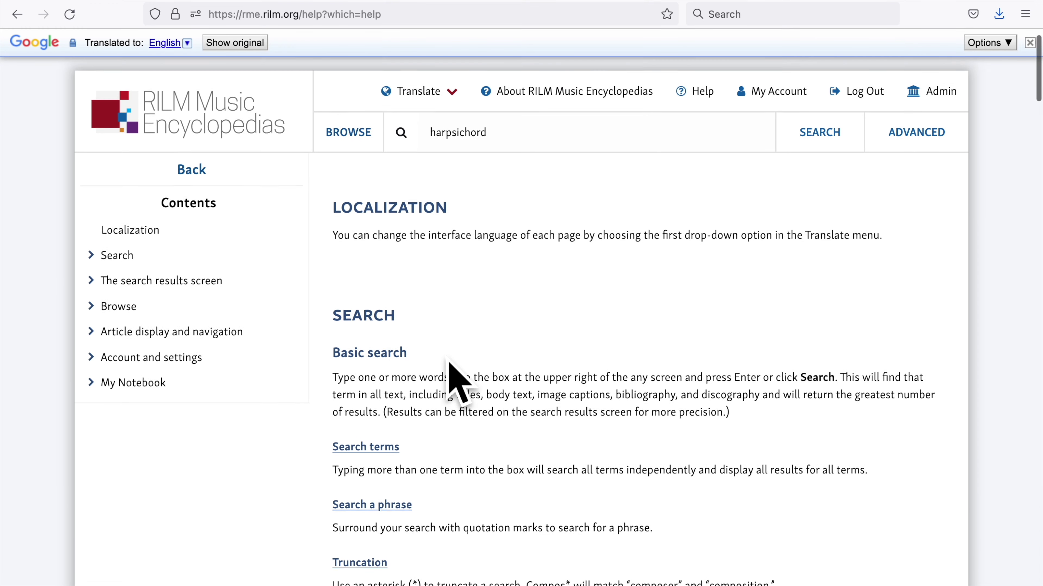
Return to the help overview and open the contact form for technical and website support
left_click(197, 181)
left_click(119, 256)
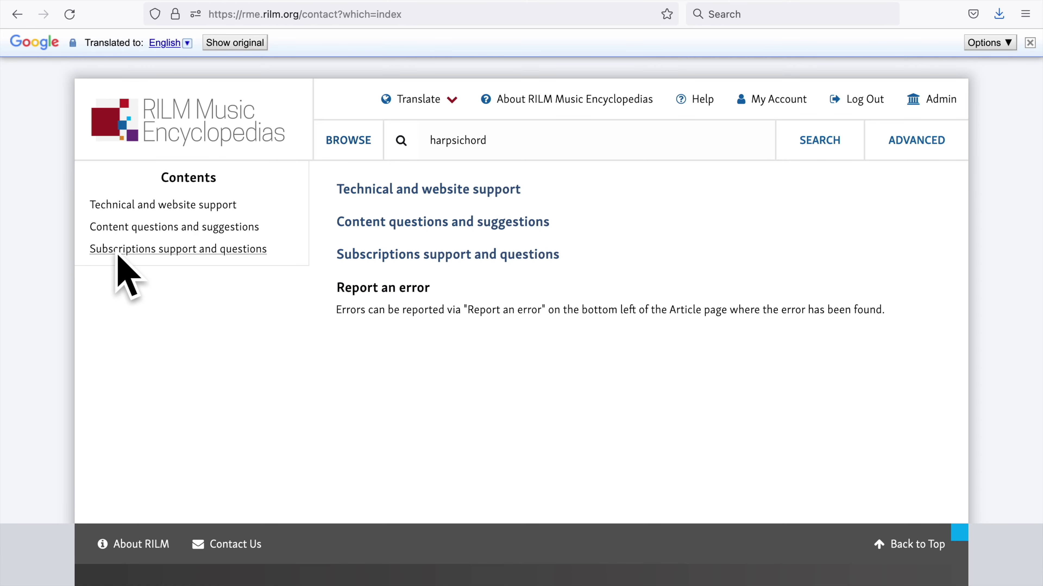
left_click(373, 188)
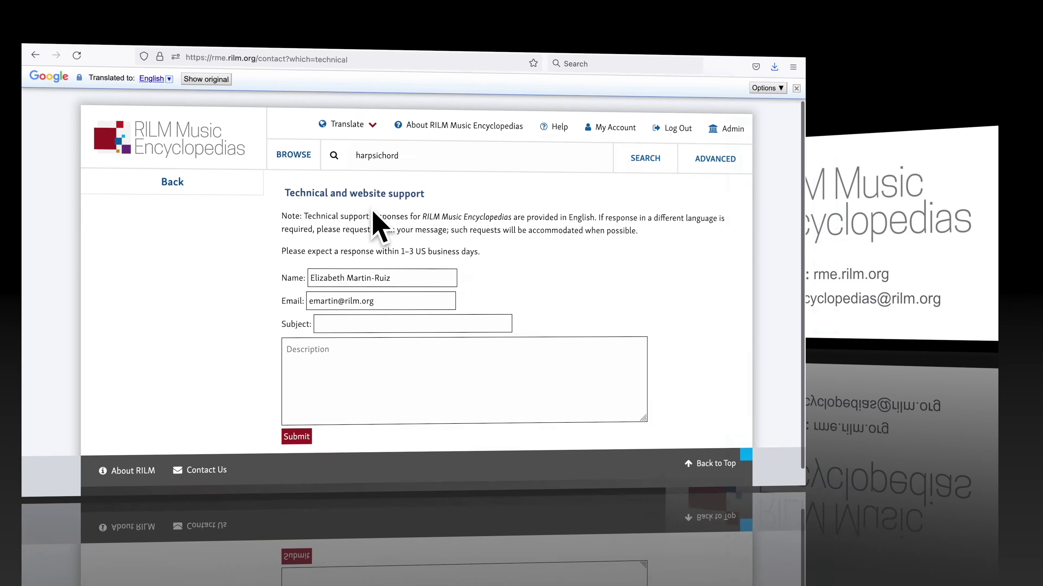